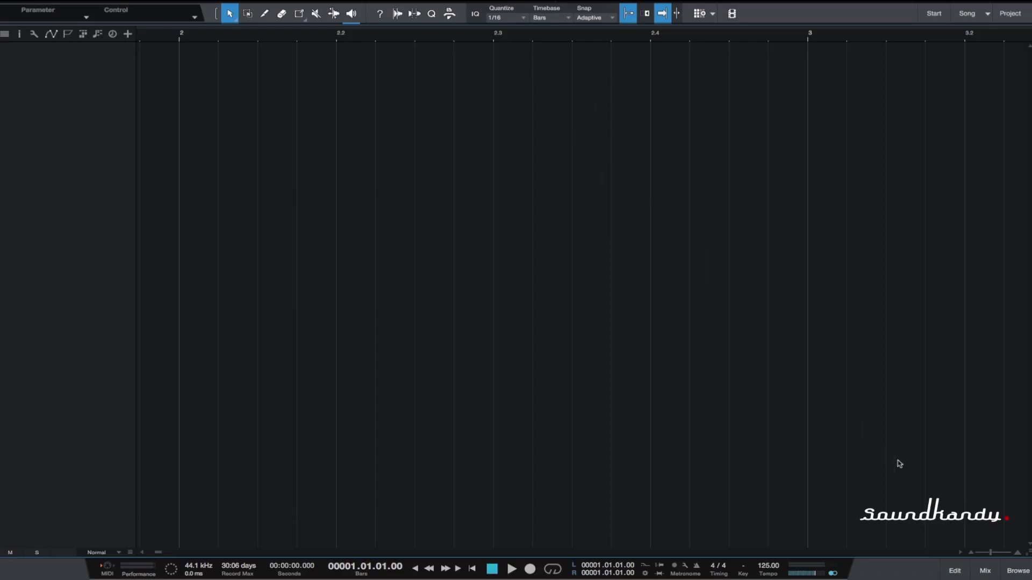
# - Drag Kontakt from the Instruments browser onto a new instrument track, then close the browser
pyautogui.click(1019, 572)
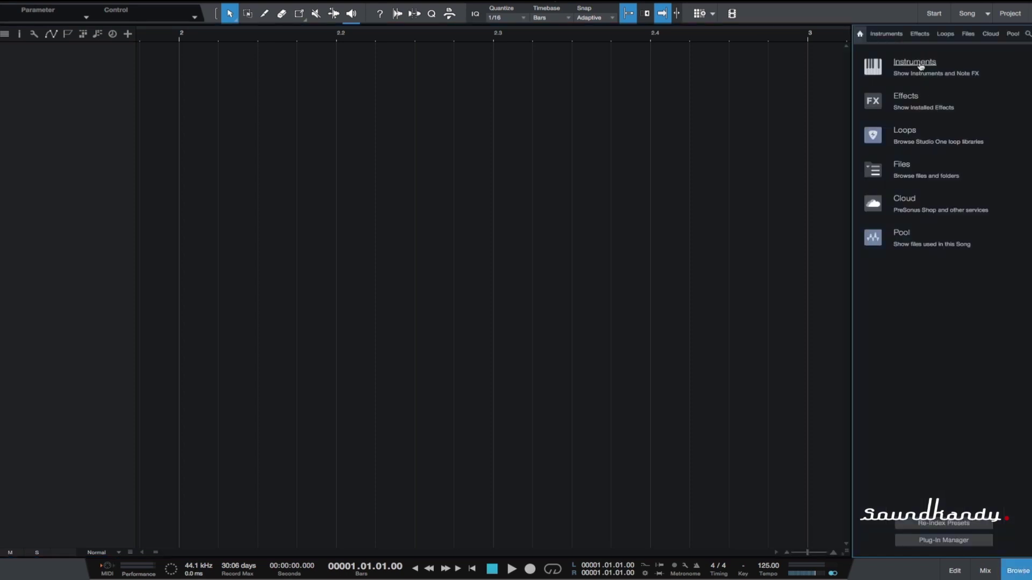
pyautogui.click(920, 65)
pyautogui.moveTo(915, 384); pyautogui.dragTo(335, 232)
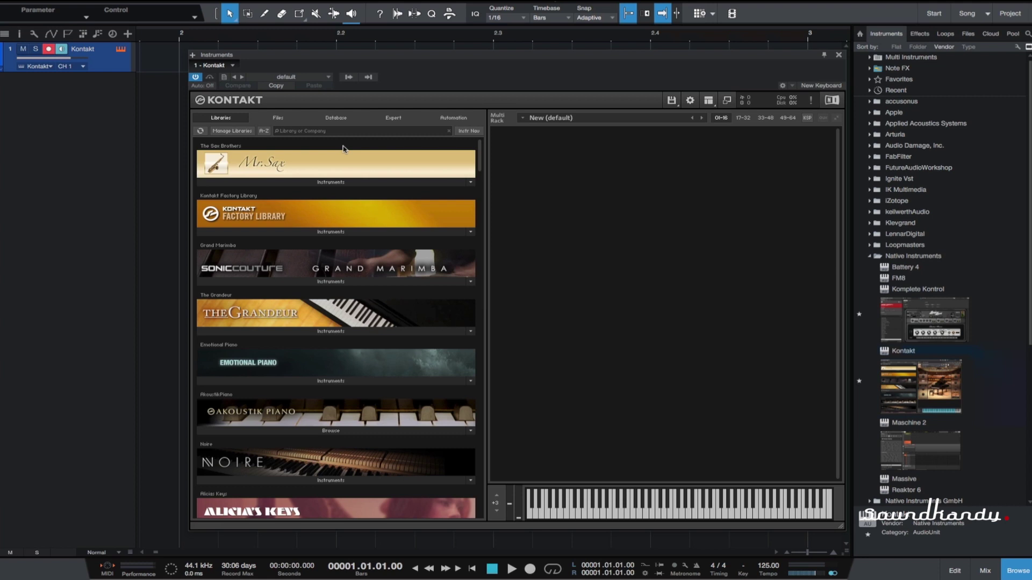
pyautogui.click(1015, 573)
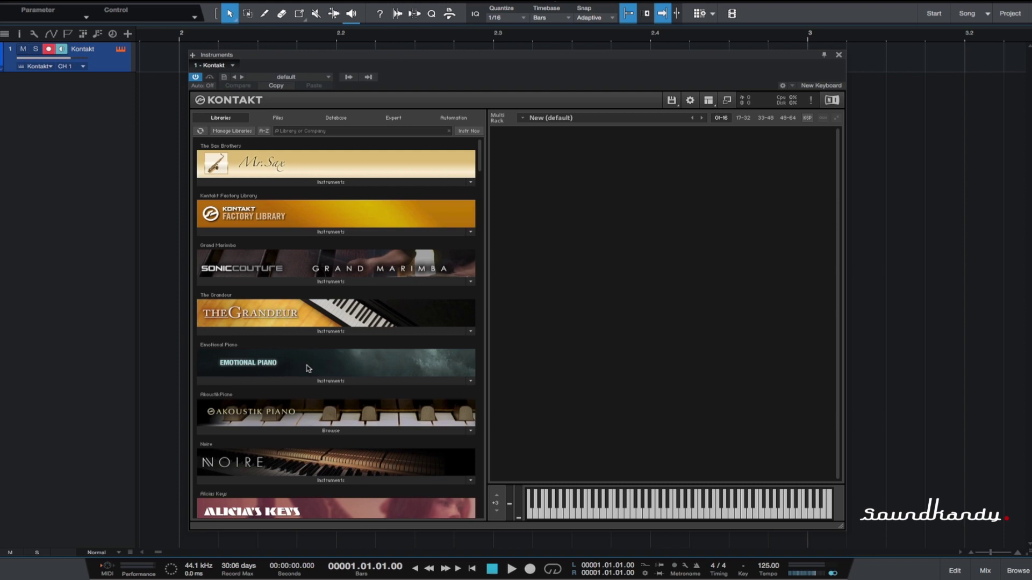
# - Load the Alicias Keys instrument into the empty Kontakt rack
pyautogui.scroll(-5, 308, 368)
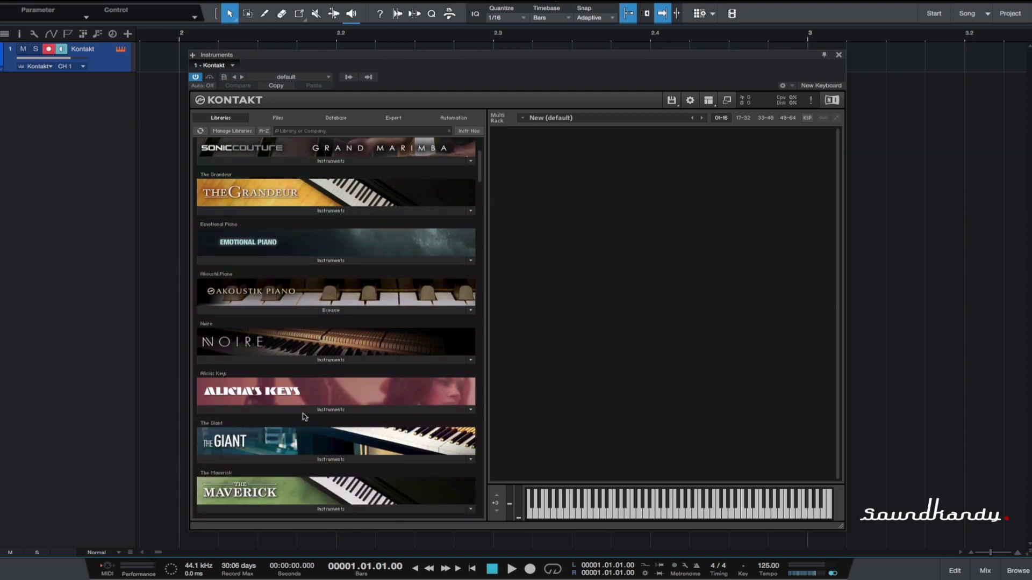
pyautogui.click(304, 413)
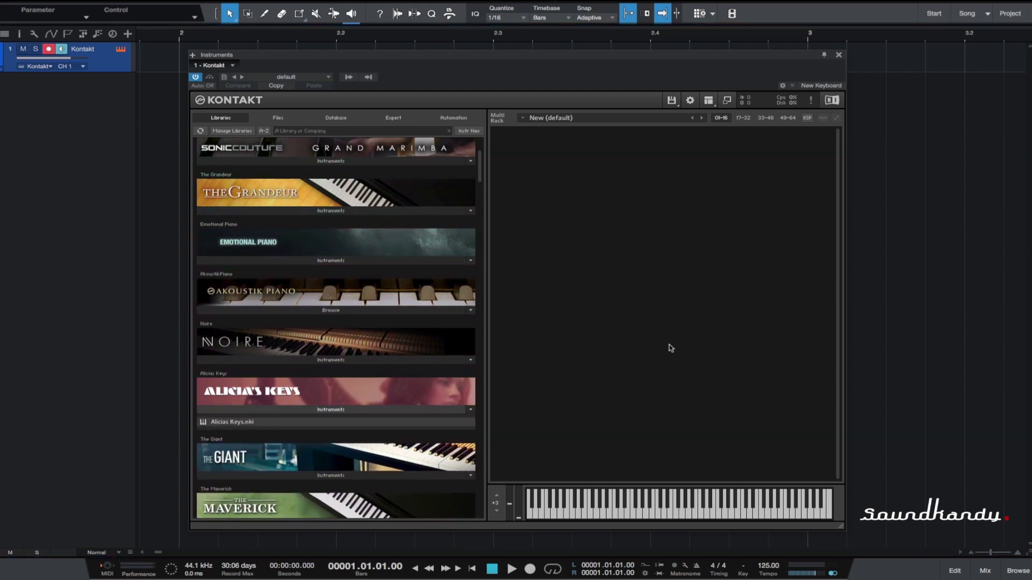
pyautogui.moveTo(233, 423); pyautogui.dragTo(594, 349)
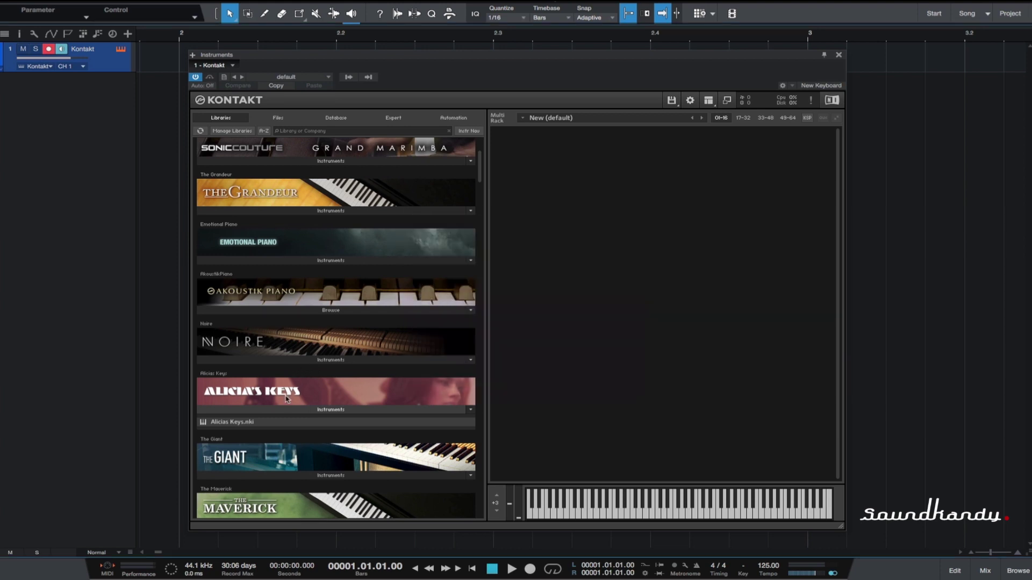
pyautogui.click(279, 410)
# - Add Canterbury Suitcase as the second instrument in the Kontakt rack
pyautogui.scroll(-10, 293, 398)
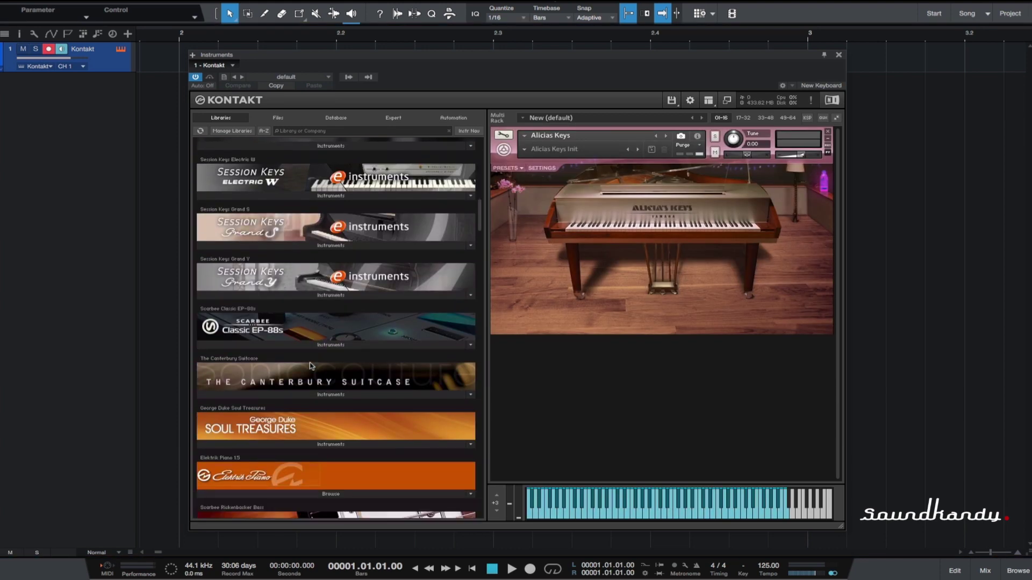
pyautogui.click(304, 380)
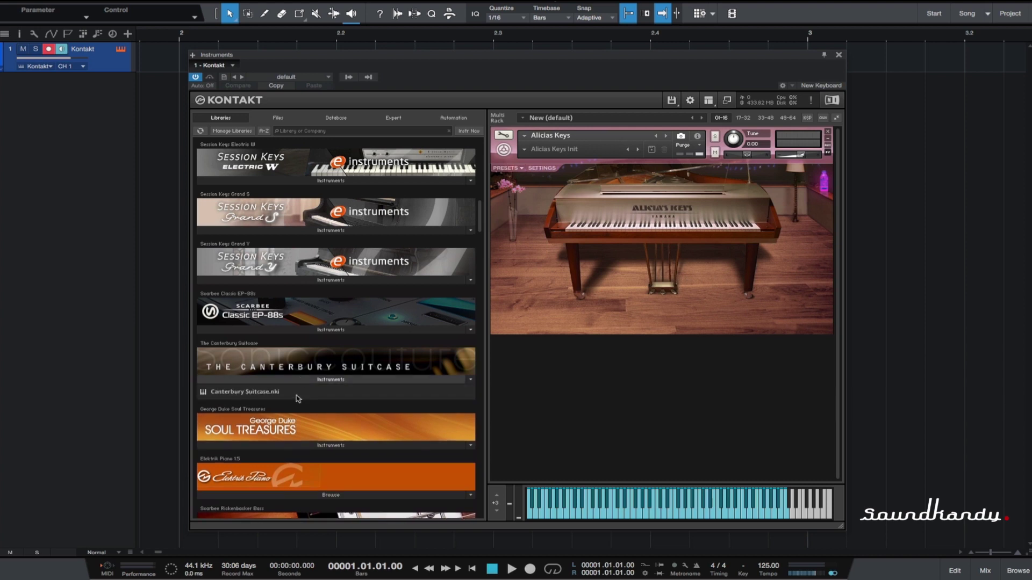
pyautogui.moveTo(263, 394); pyautogui.dragTo(668, 412)
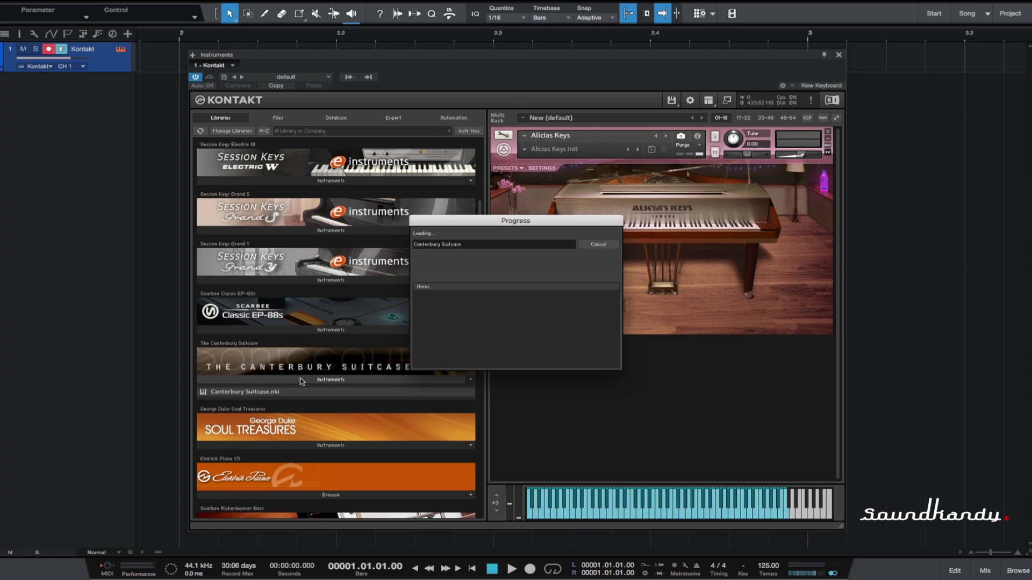
# - Load Scarbee Rickenbacker Bass - Palm Muted as the third rack instrument
pyautogui.scroll(-10, 307, 381)
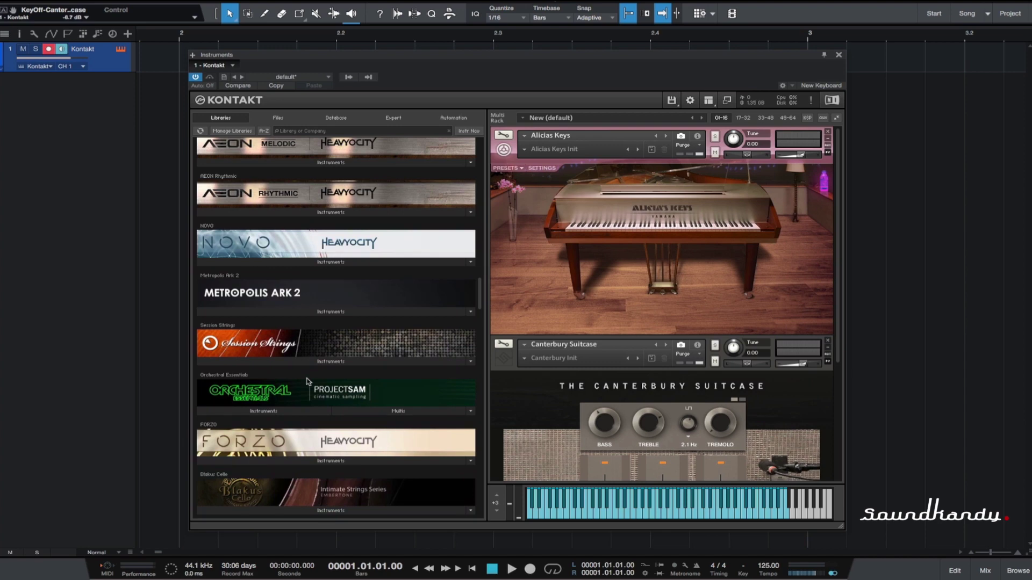
pyautogui.scroll(15, 306, 381)
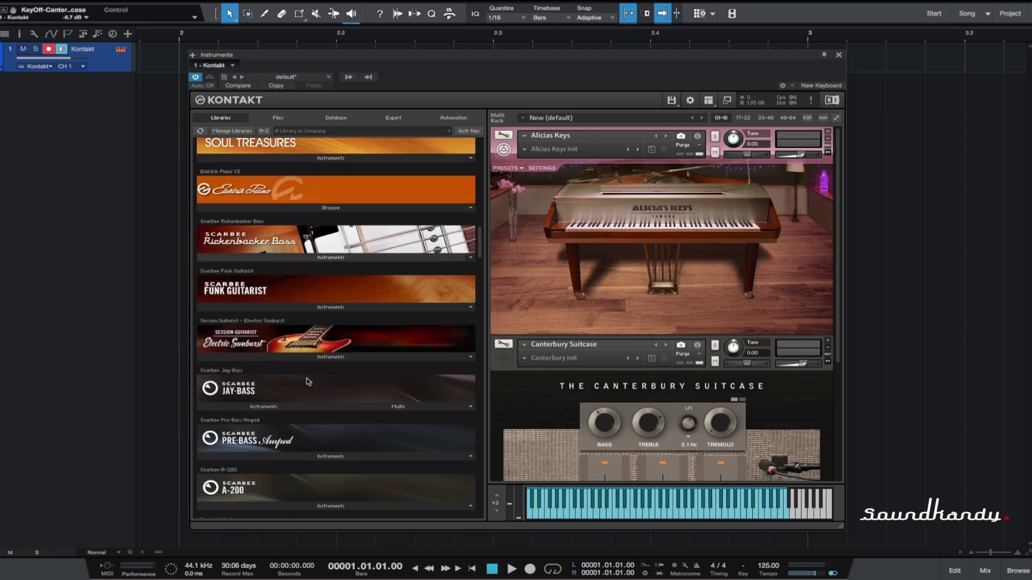
pyautogui.scroll(-3, 621, 397)
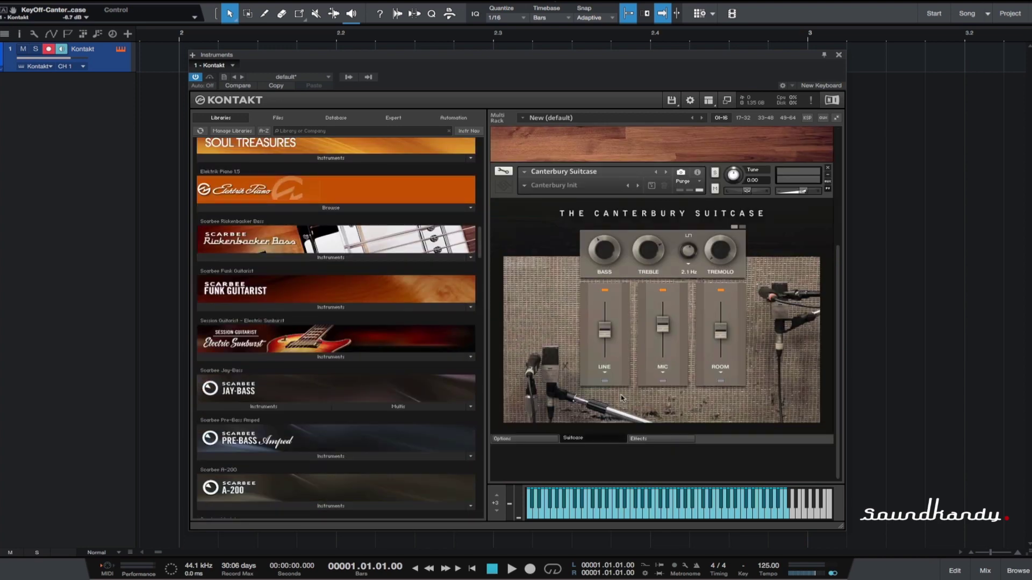
pyautogui.click(331, 258)
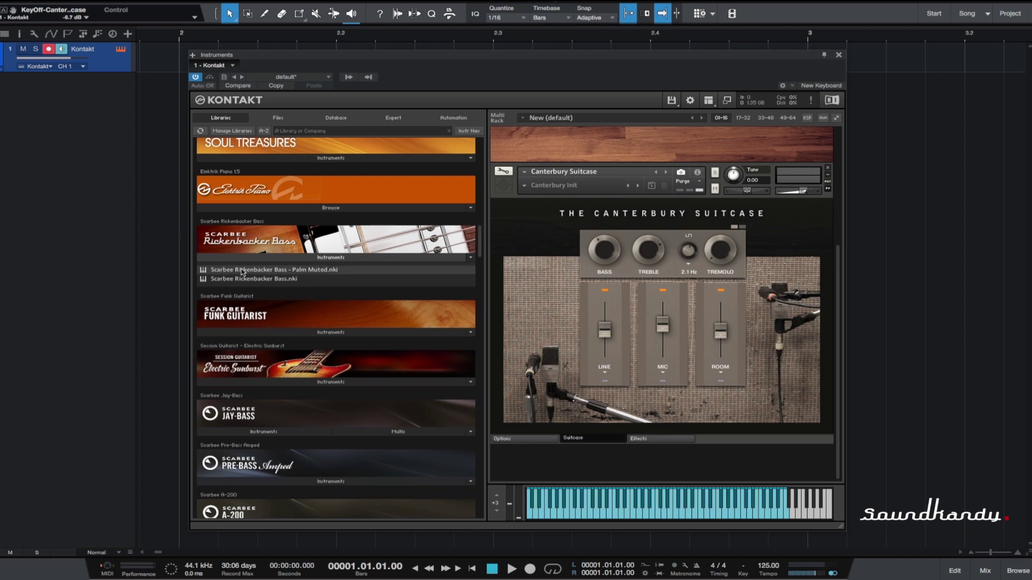
pyautogui.moveTo(243, 273); pyautogui.dragTo(652, 456)
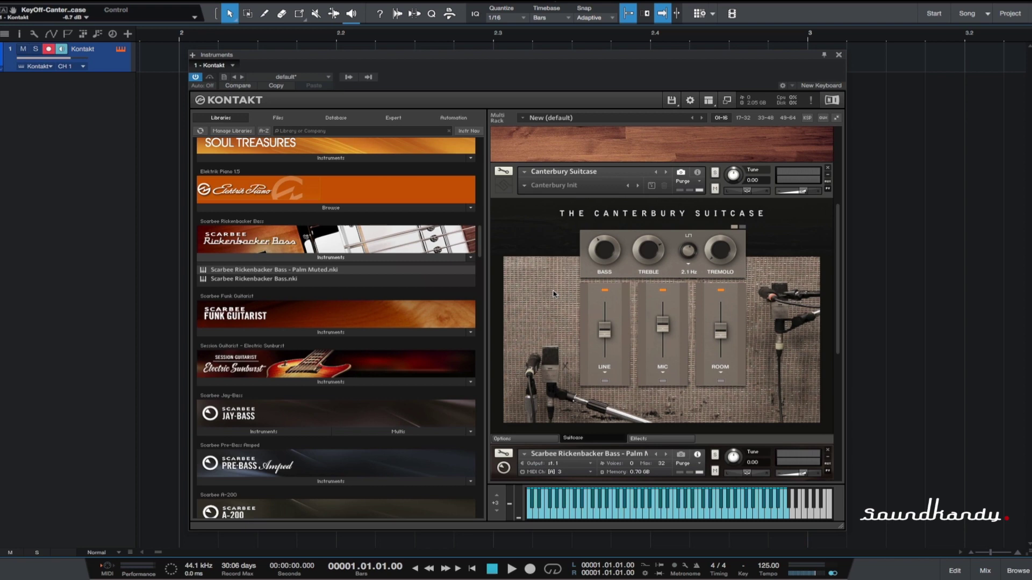
pyautogui.click(387, 257)
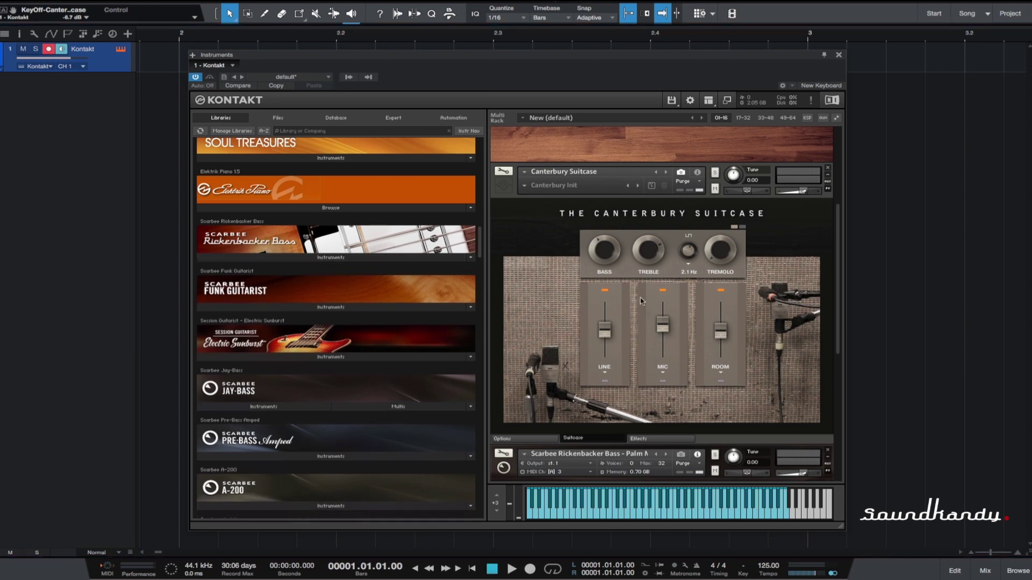
pyautogui.scroll(-5, 644, 299)
pyautogui.scroll(5, 645, 299)
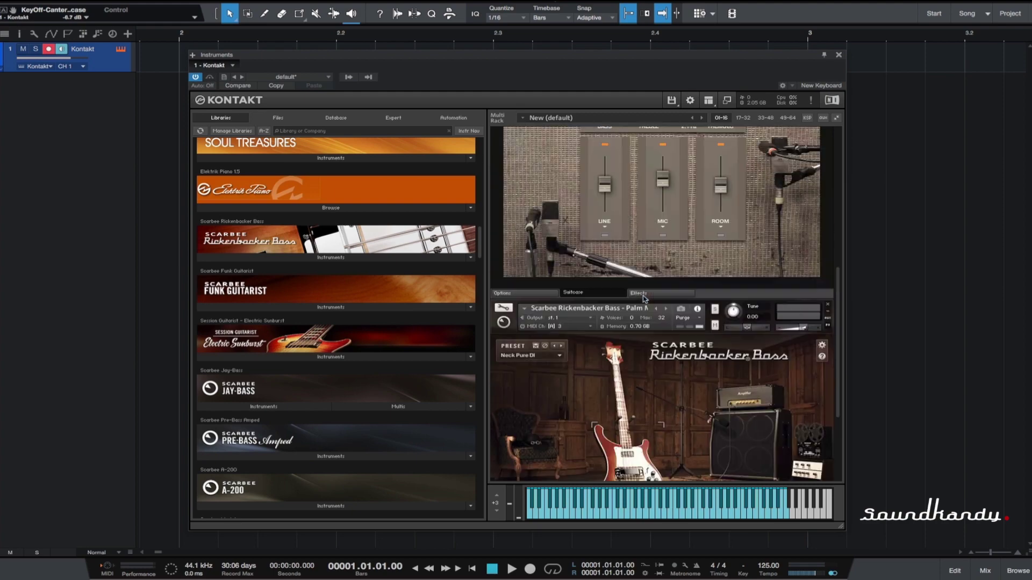
pyautogui.scroll(-5, 644, 299)
pyautogui.scroll(5, 644, 299)
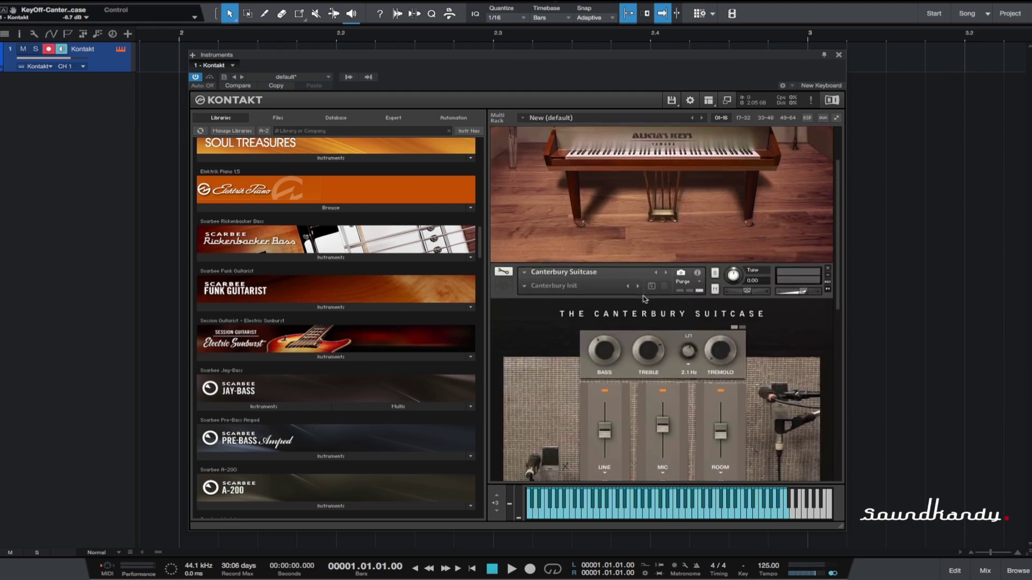
pyautogui.scroll(-1, 645, 299)
pyautogui.scroll(3, 687, 251)
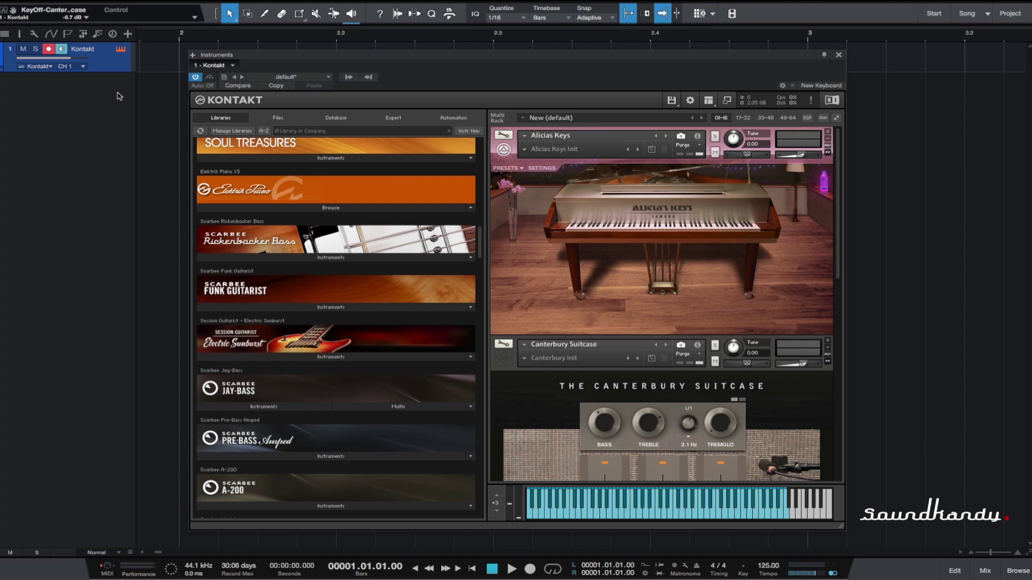
# - Add two empty instrument tracks, Track 2 and Track 3, below the Kontakt track
pyautogui.rightClick(83, 101)
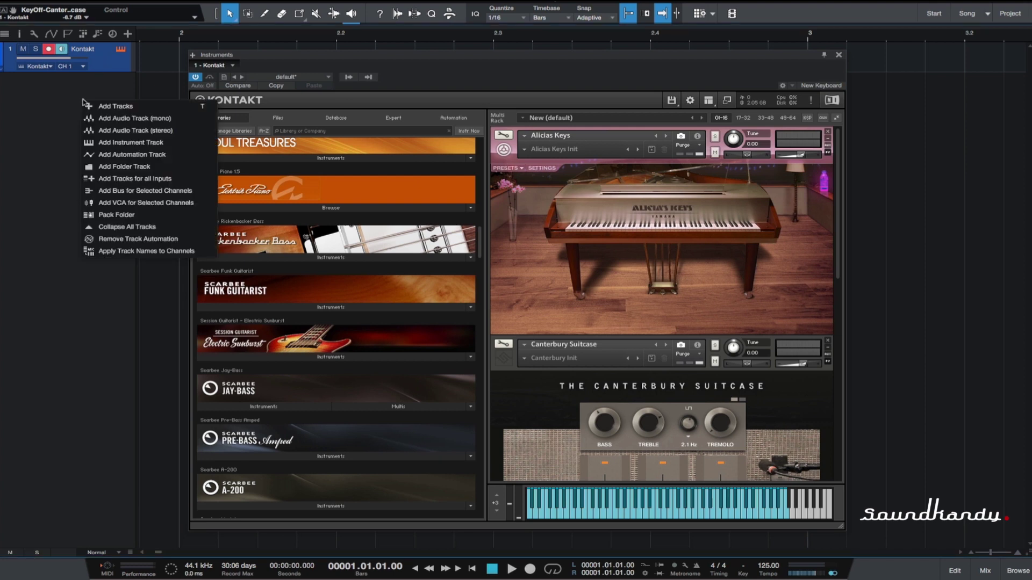
pyautogui.click(151, 146)
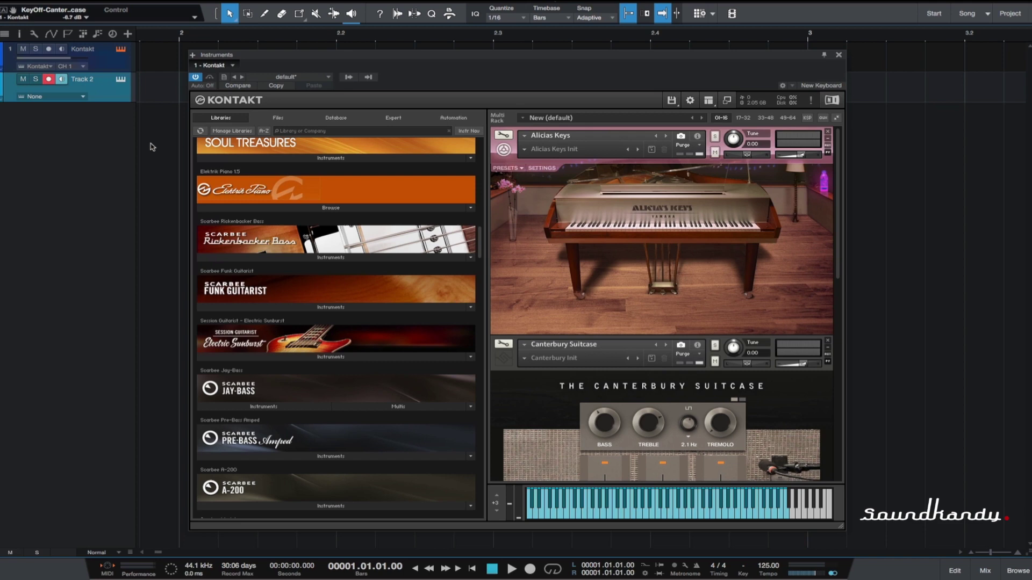
pyautogui.rightClick(62, 138)
pyautogui.click(123, 184)
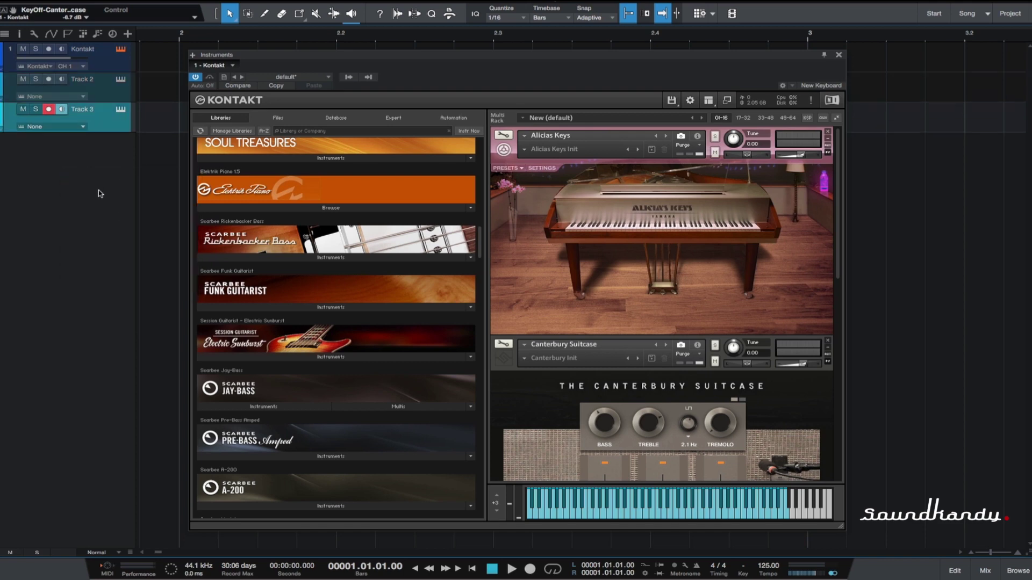
pyautogui.scroll(-1, 644, 297)
pyautogui.scroll(-5, 644, 297)
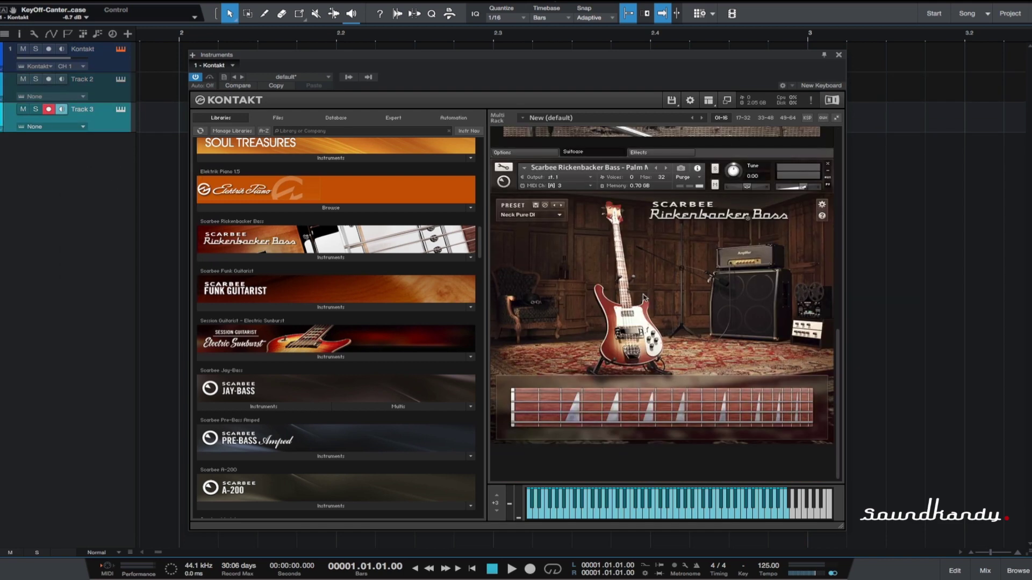
pyautogui.scroll(6, 644, 297)
# - Route Track 2 to the Kontakt instrument on MIDI channel 2
pyautogui.press('e')
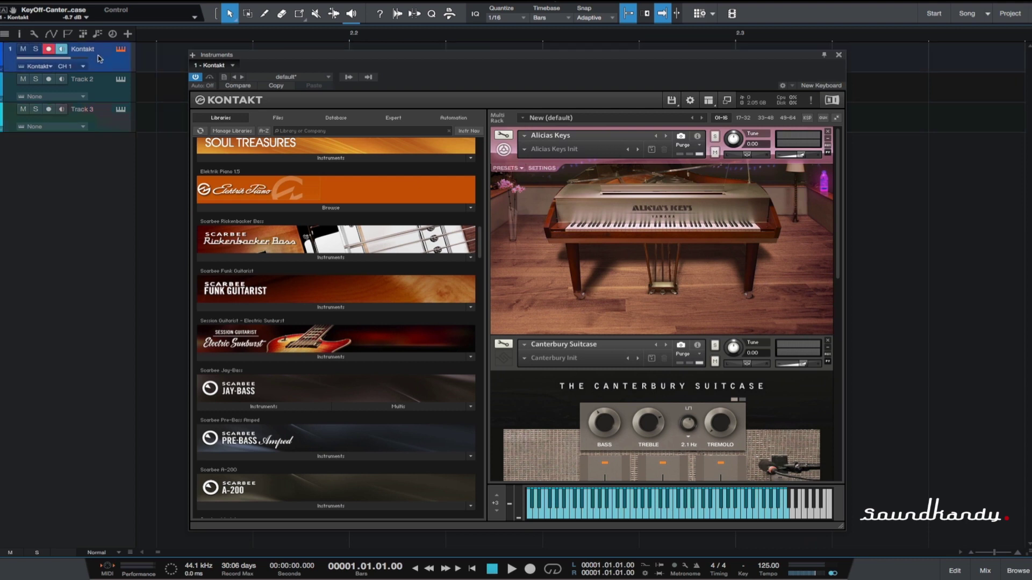
pyautogui.click(89, 65)
pyautogui.click(39, 97)
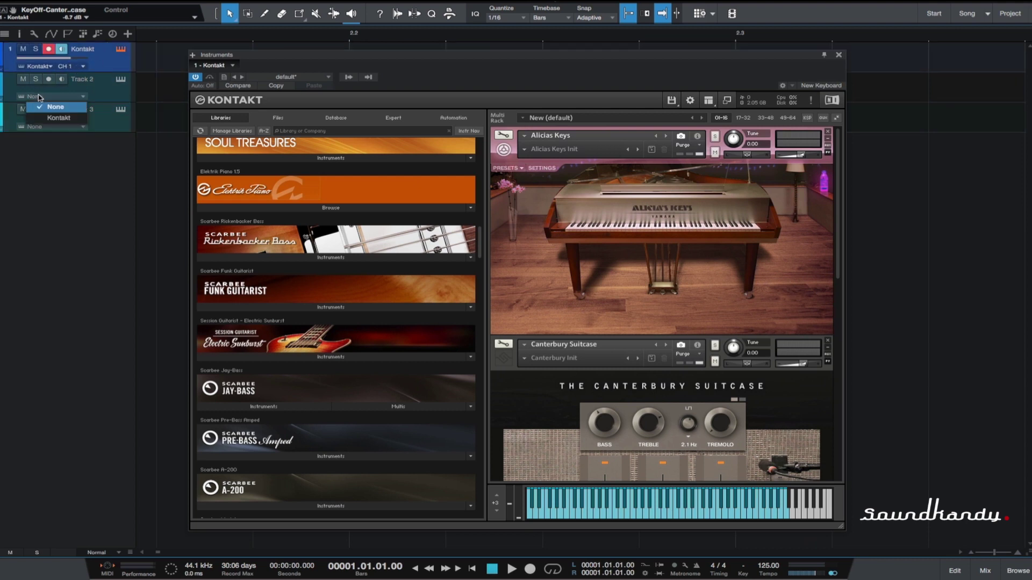
pyautogui.click(74, 120)
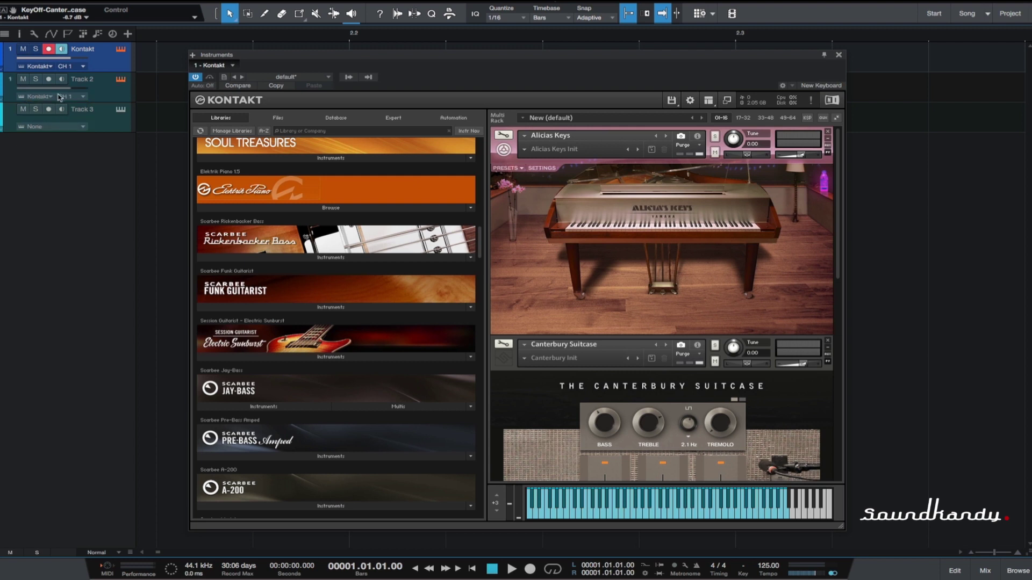
pyautogui.click(83, 97)
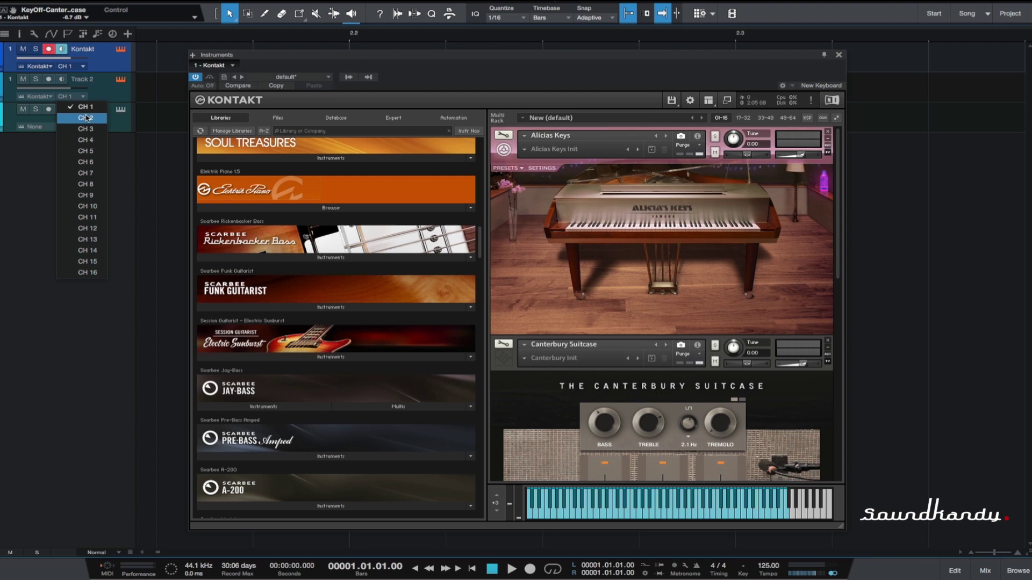
pyautogui.click(86, 118)
# - Route Track 3 to the Kontakt instrument on MIDI channel 3
pyautogui.click(54, 127)
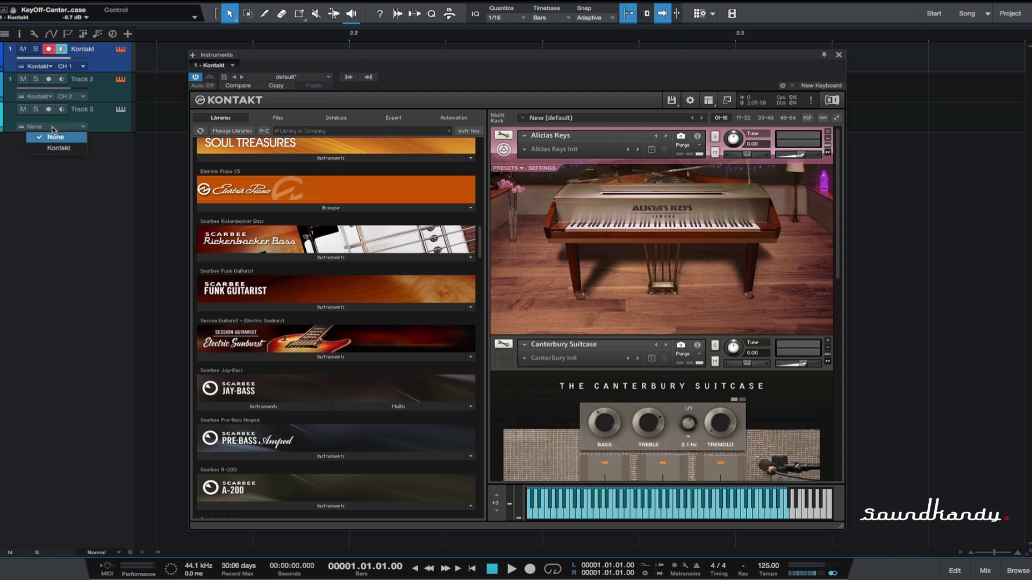
pyautogui.click(54, 147)
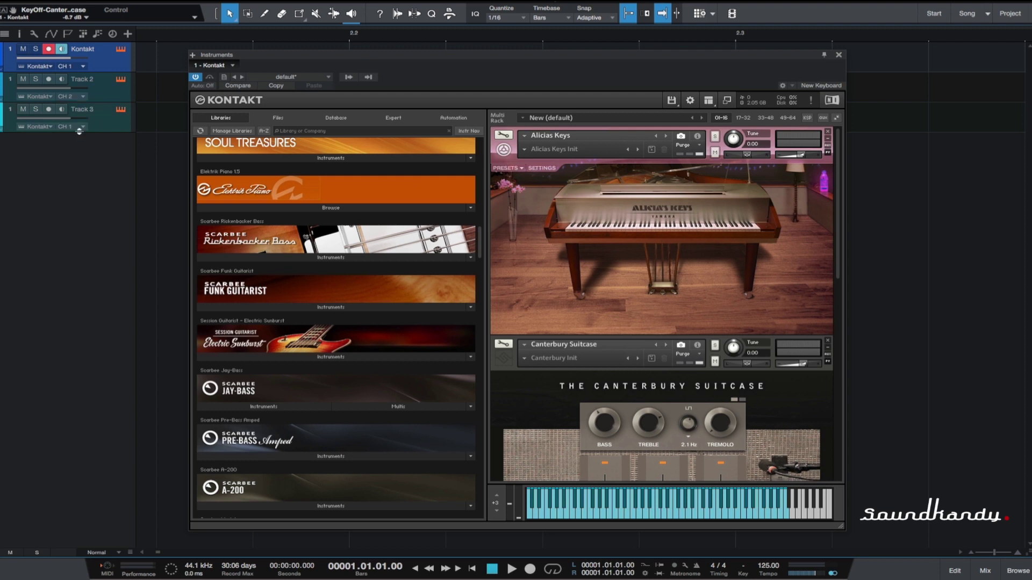
pyautogui.click(83, 127)
pyautogui.click(91, 160)
# - Rename the Kontakt track to Keys and Track 2 to Suitcase
pyautogui.doubleClick(83, 51)
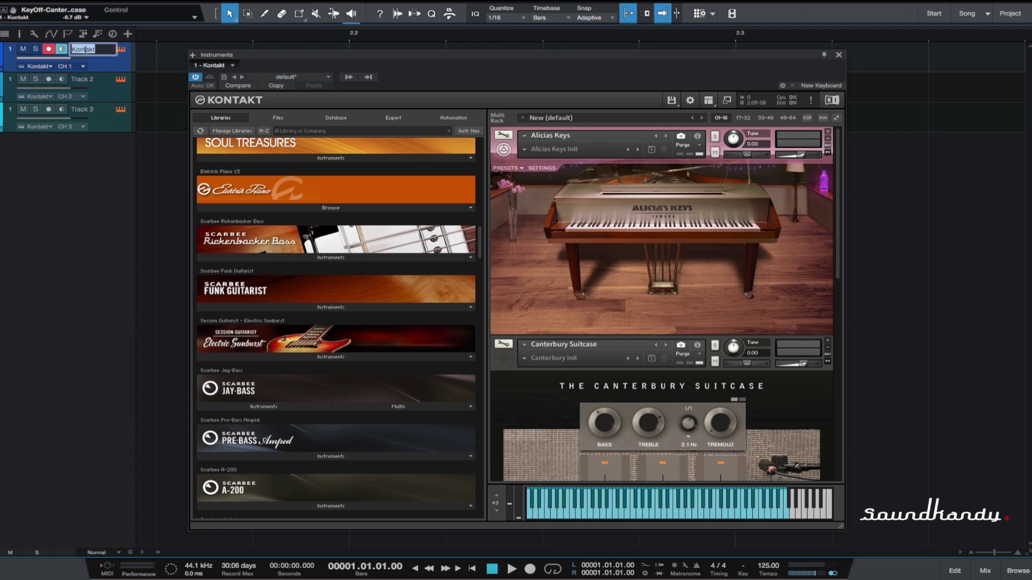
pyautogui.write('Keys')
pyautogui.press('Return')
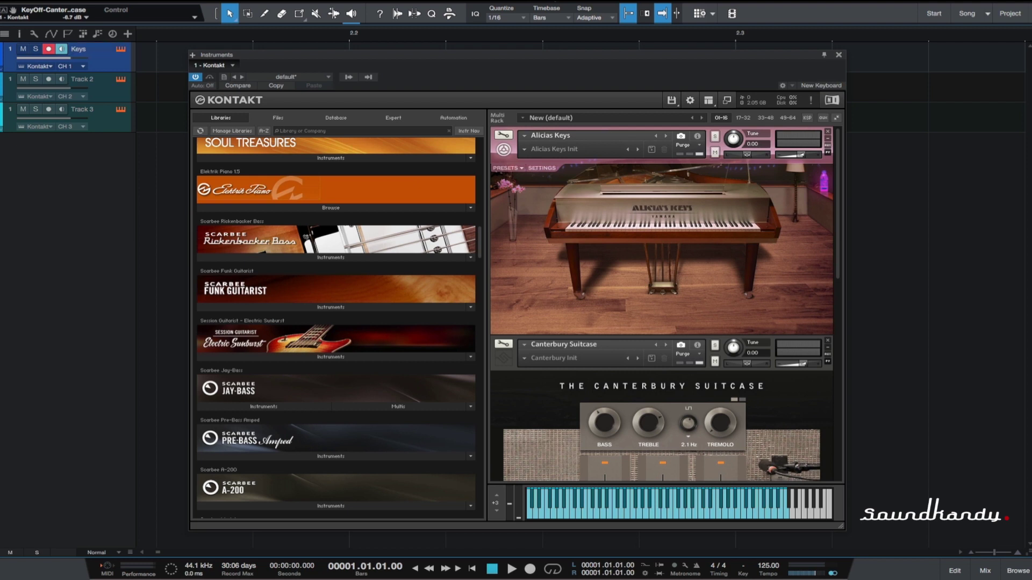
pyautogui.doubleClick(76, 80)
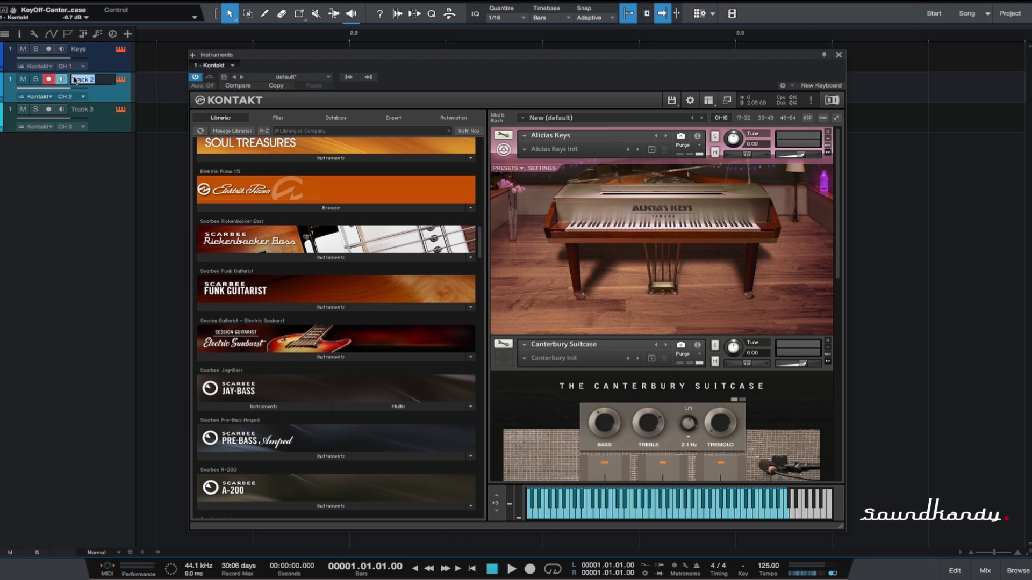
pyautogui.write('Suitcase')
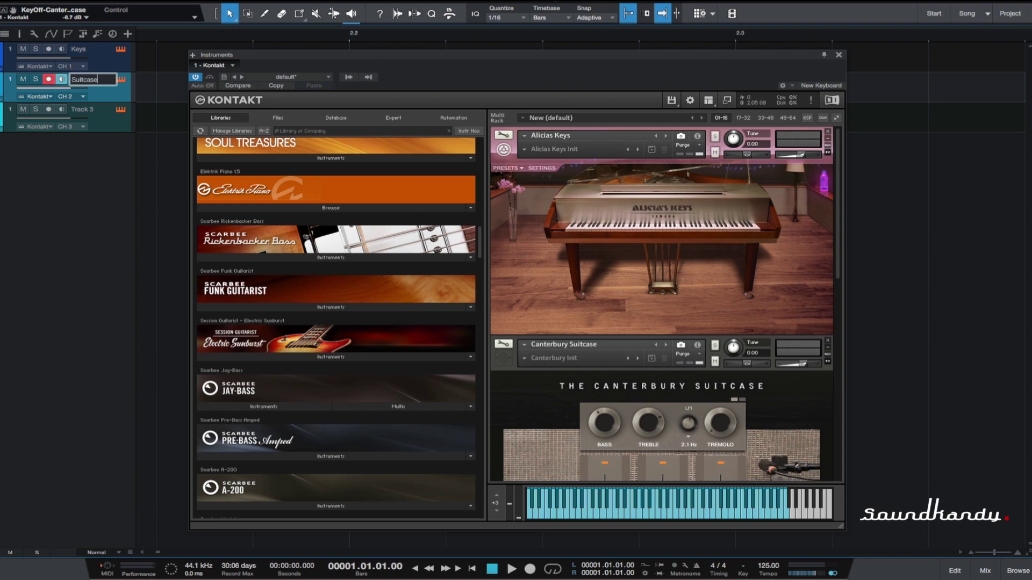
pyautogui.press('Return')
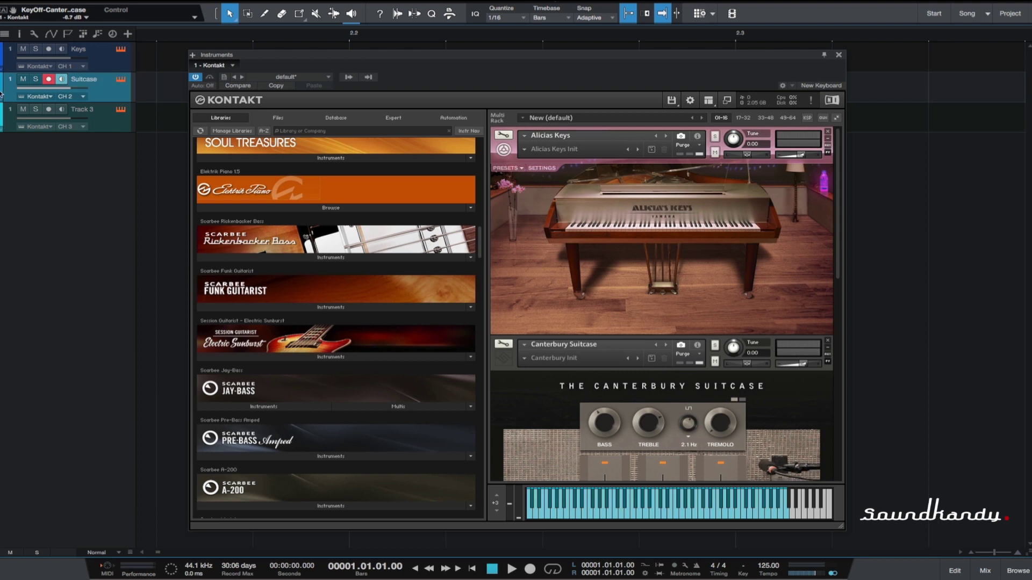
# - Rename Track 3 to bass and record-arm the Keys track
pyautogui.click(89, 109)
pyautogui.doubleClick(88, 109)
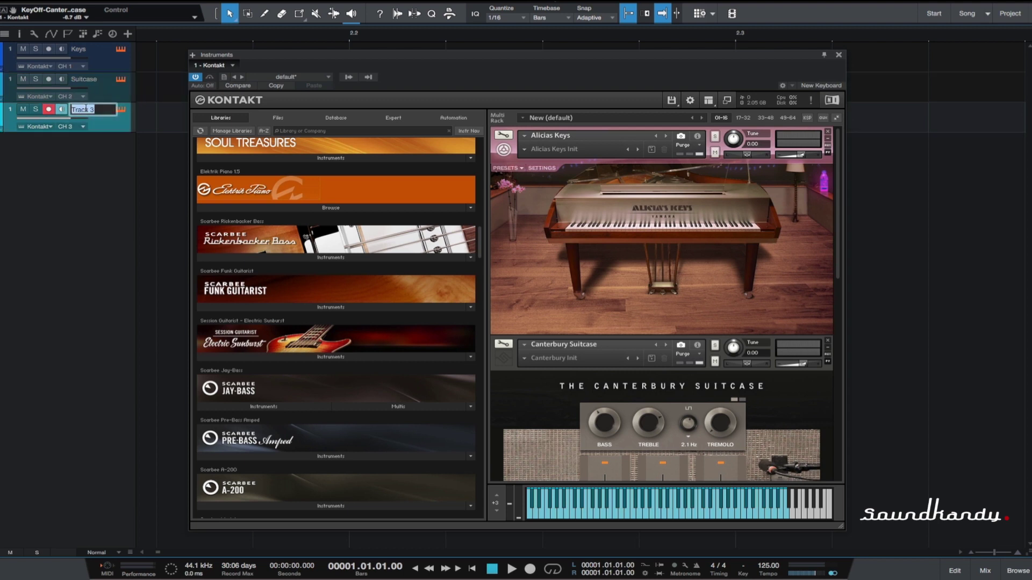
pyautogui.write('bass')
pyautogui.press('Return')
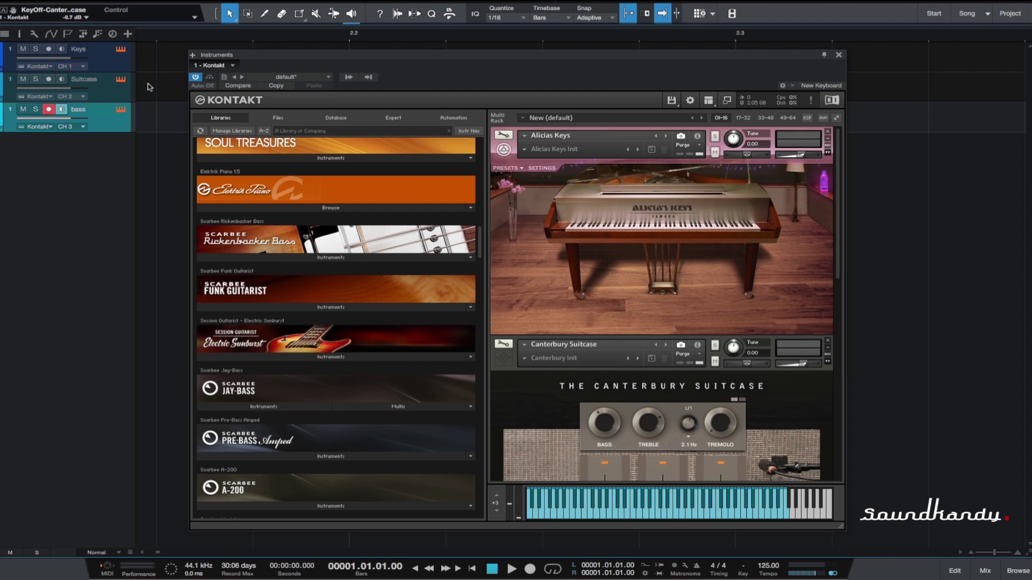
pyautogui.click(113, 59)
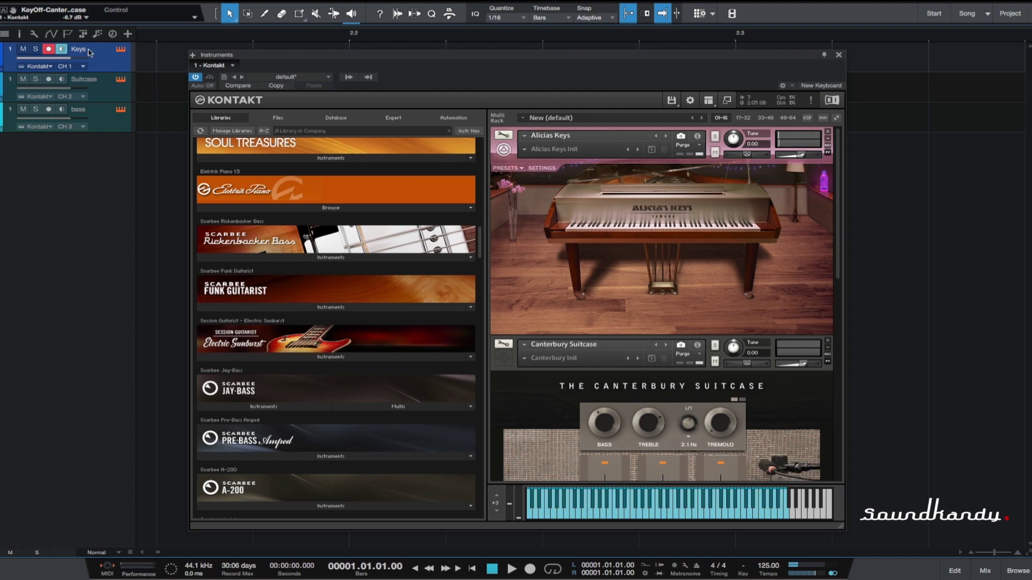
pyautogui.click(102, 80)
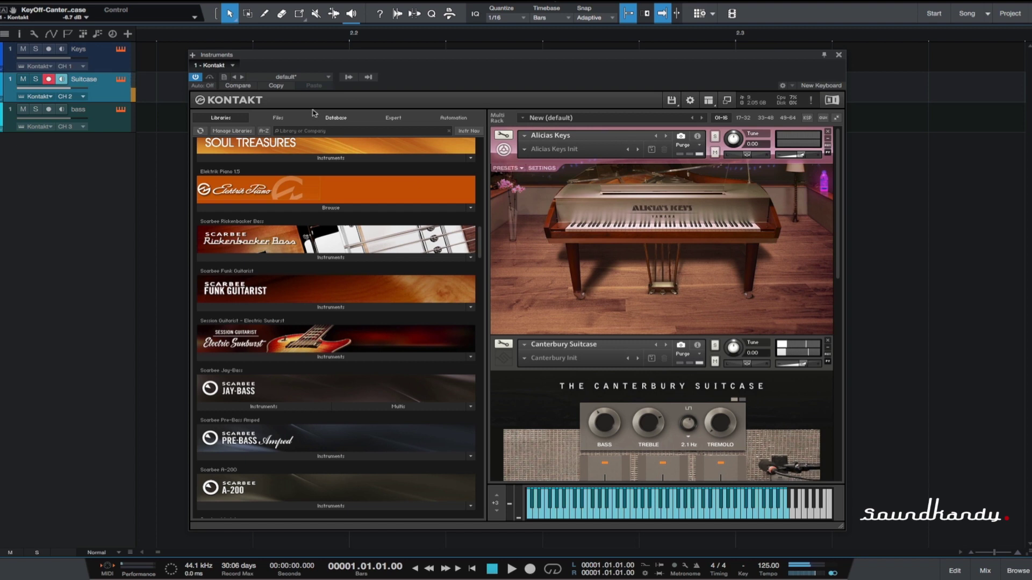
pyautogui.click(103, 121)
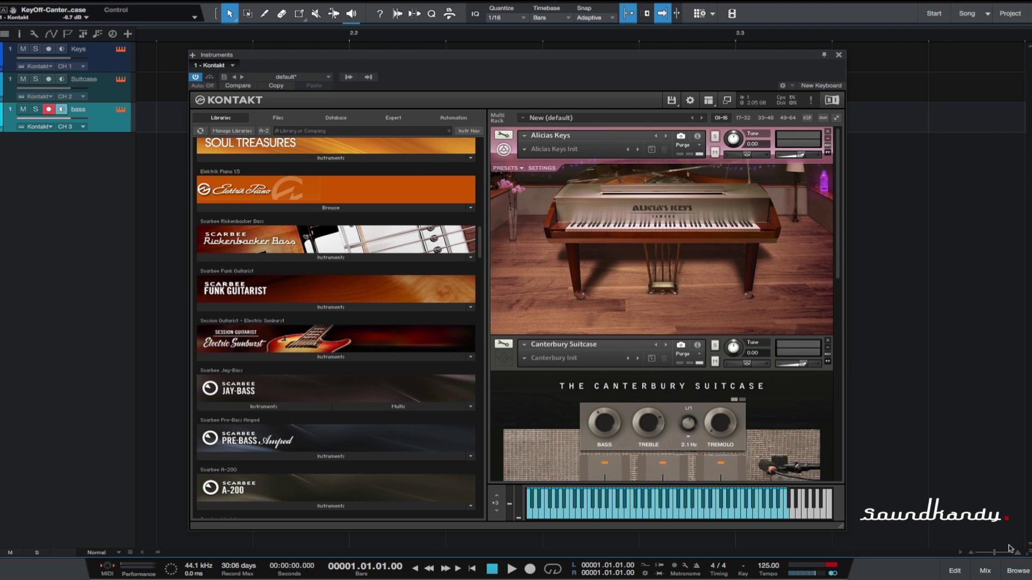
pyautogui.click(985, 570)
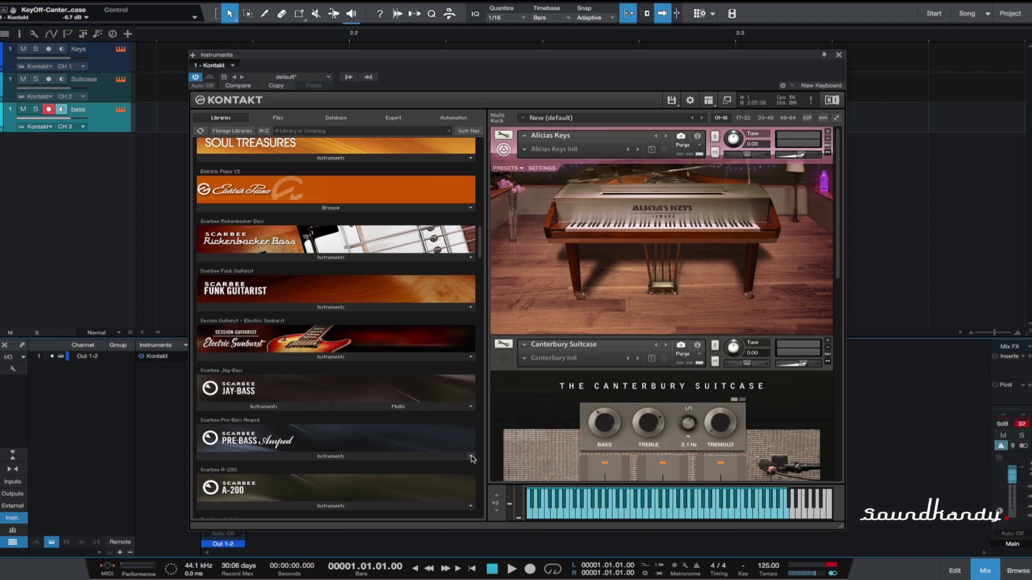
pyautogui.click(349, 77)
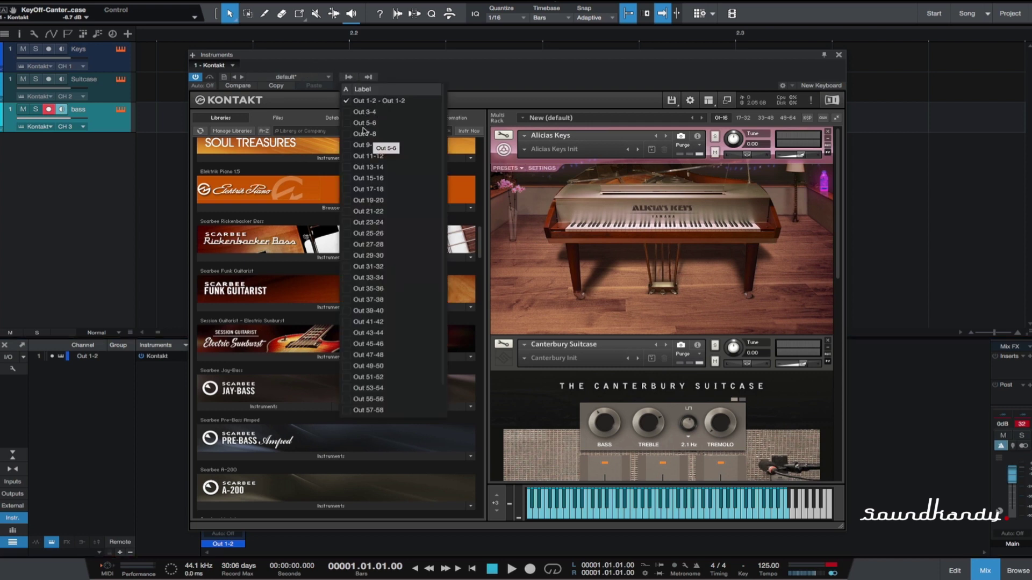
pyautogui.click(407, 79)
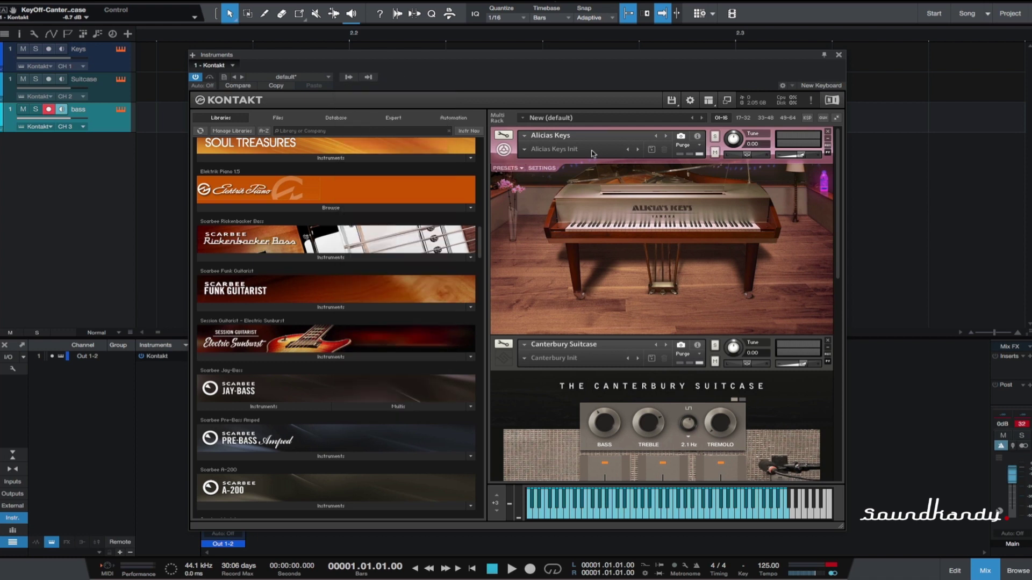
pyautogui.click(993, 572)
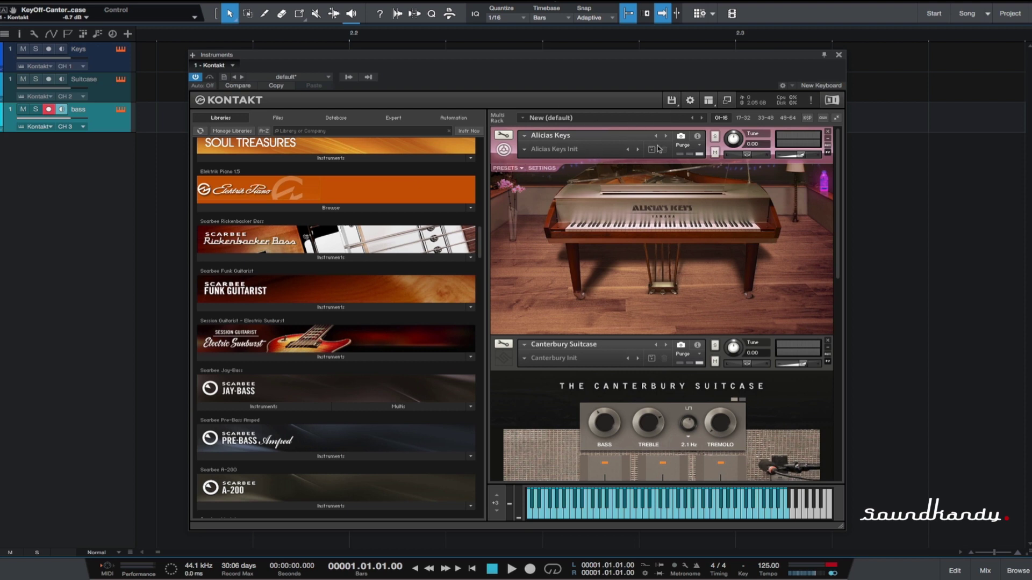
# - Show the Alicias Keys slot's details and confirm it uses MIDI channel 1
pyautogui.click(698, 137)
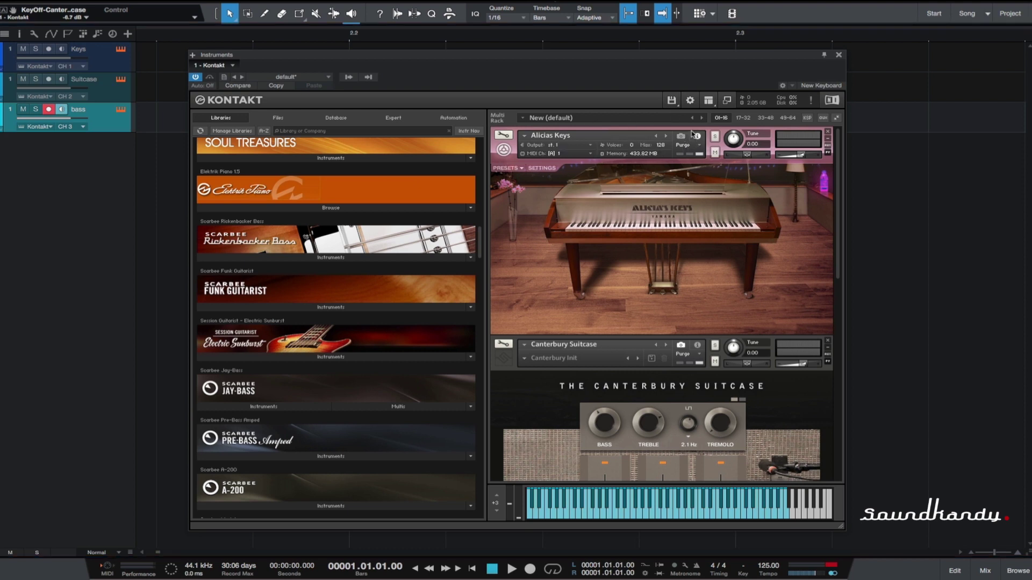
pyautogui.click(591, 156)
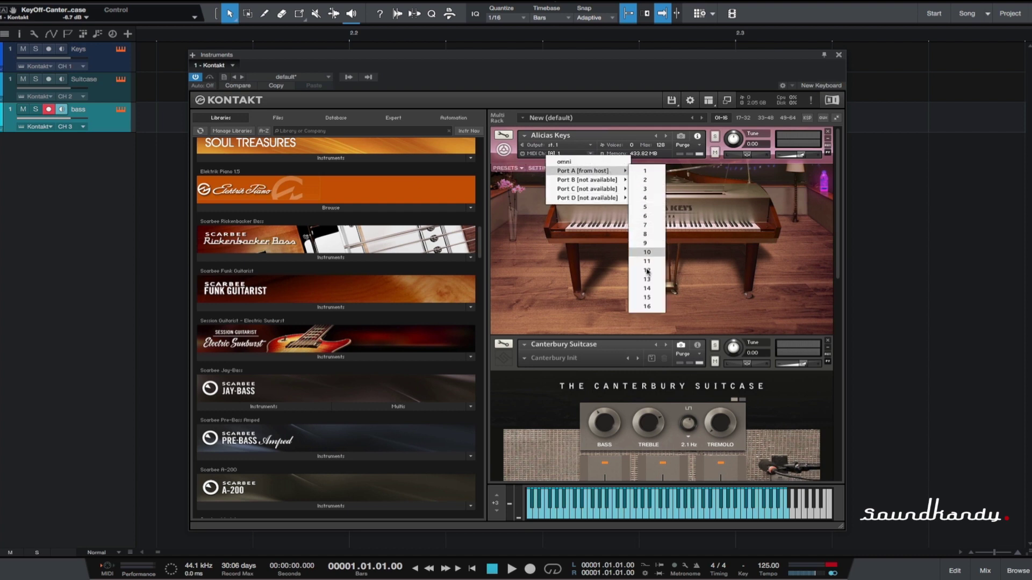
pyautogui.click(606, 110)
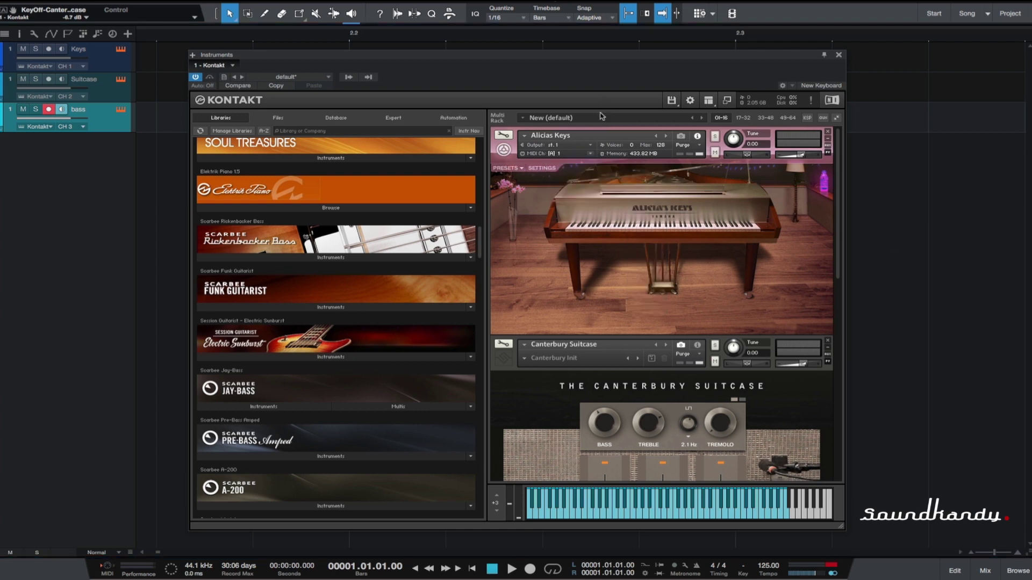
# - Arm the Keys track, step through Suitcase and bass, and return to Keys
pyautogui.click(109, 62)
pyautogui.click(88, 84)
pyautogui.click(98, 117)
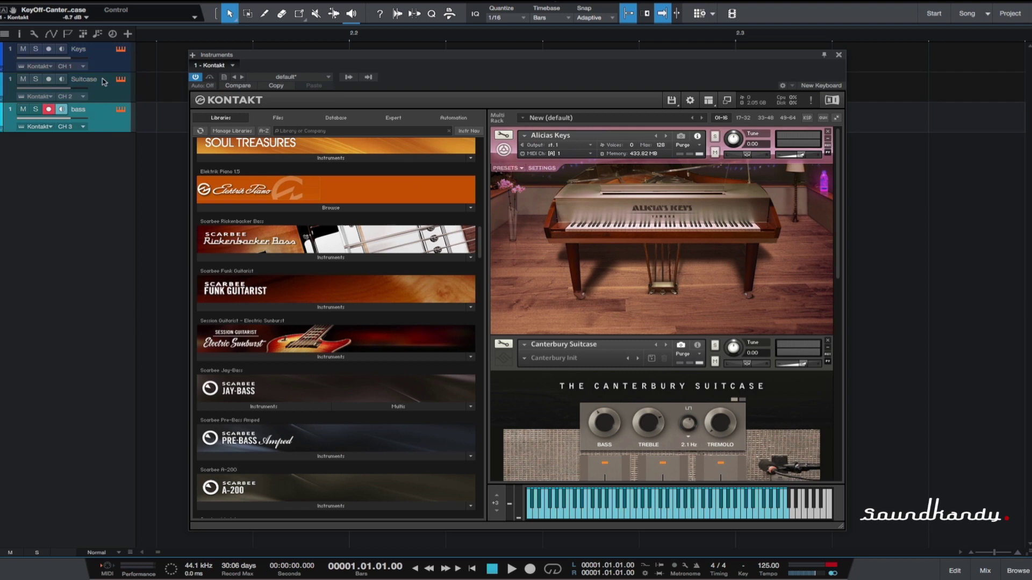
pyautogui.click(105, 58)
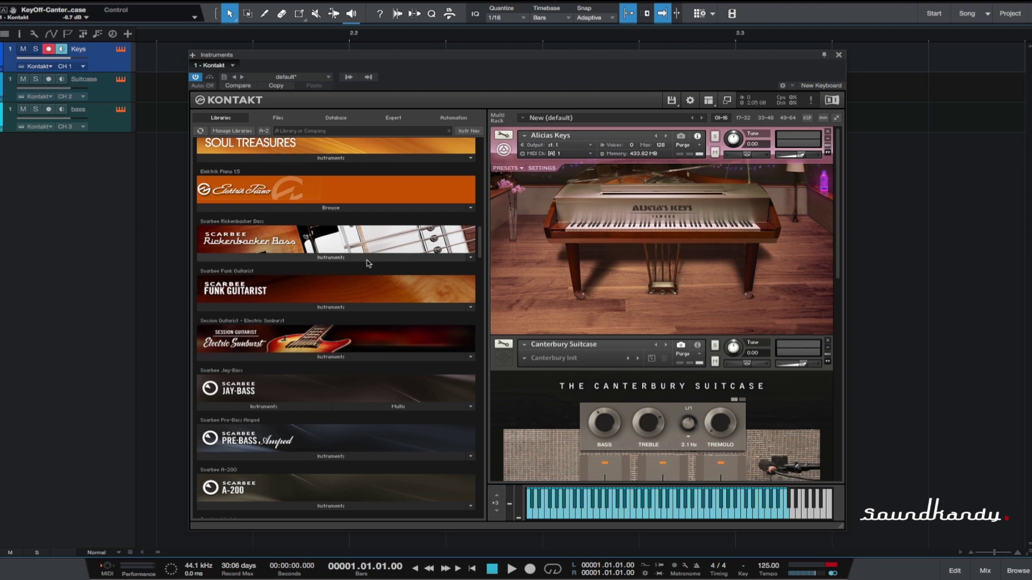
pyautogui.scroll(-20, 367, 263)
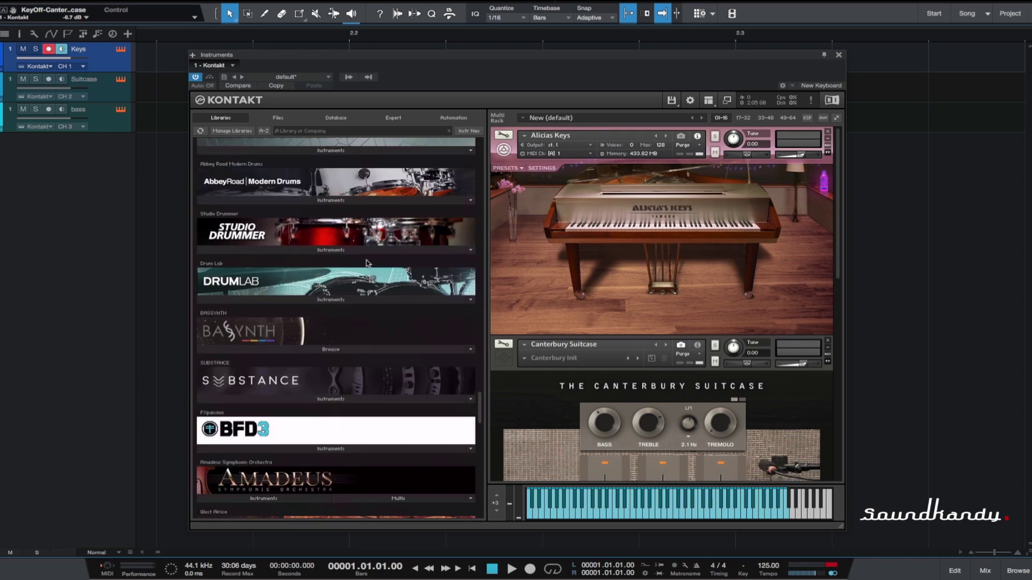
pyautogui.scroll(20, 368, 263)
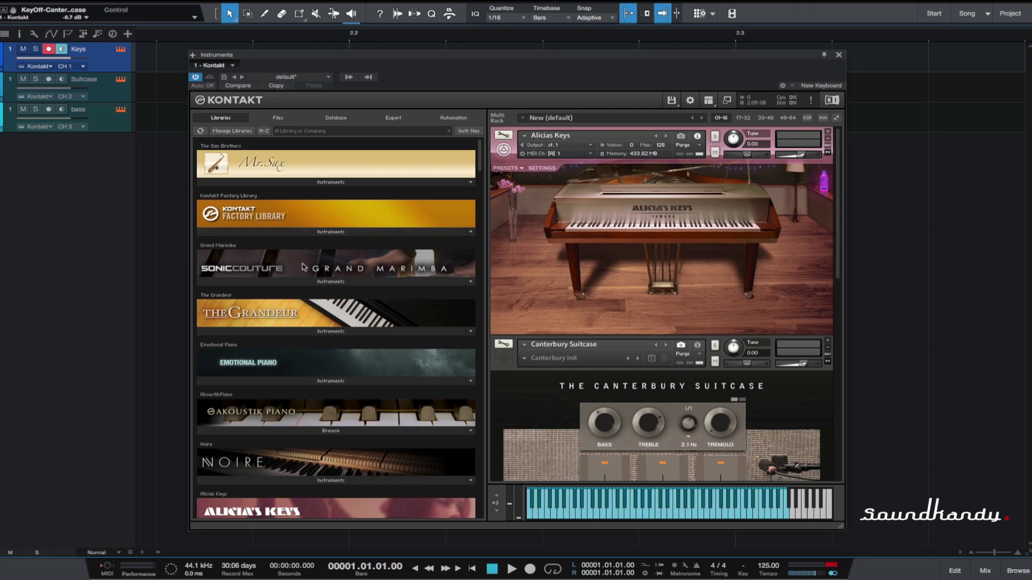
pyautogui.scroll(-8, 309, 258)
pyautogui.scroll(-15, 303, 267)
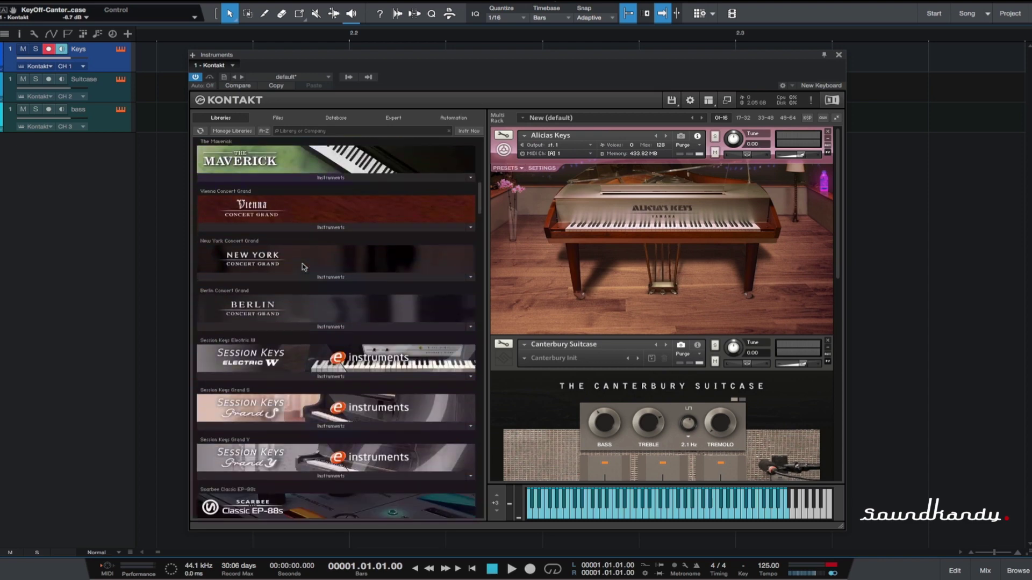
pyautogui.scroll(-7, 303, 267)
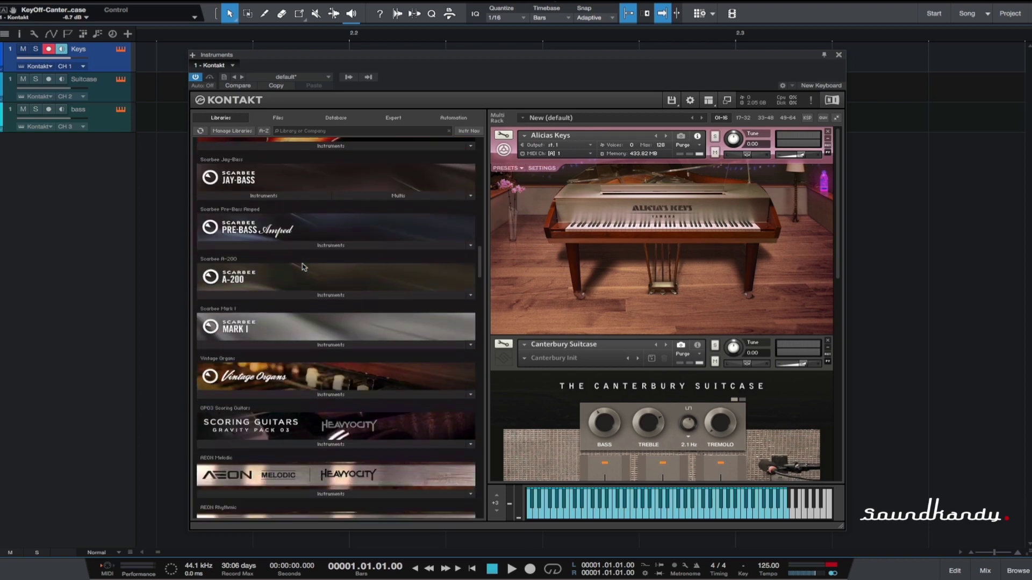
pyautogui.scroll(-8, 303, 267)
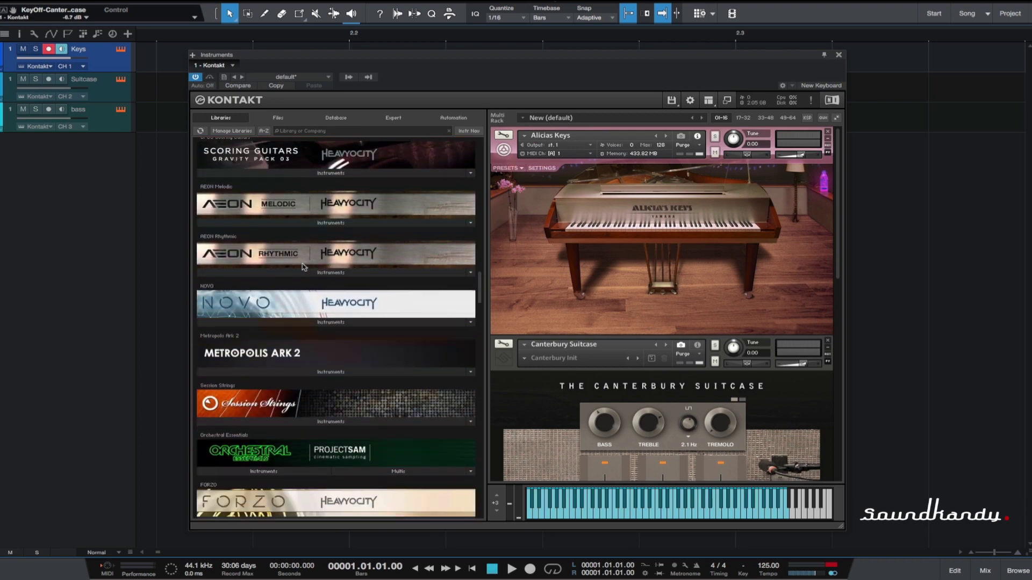
pyautogui.scroll(-3, 303, 267)
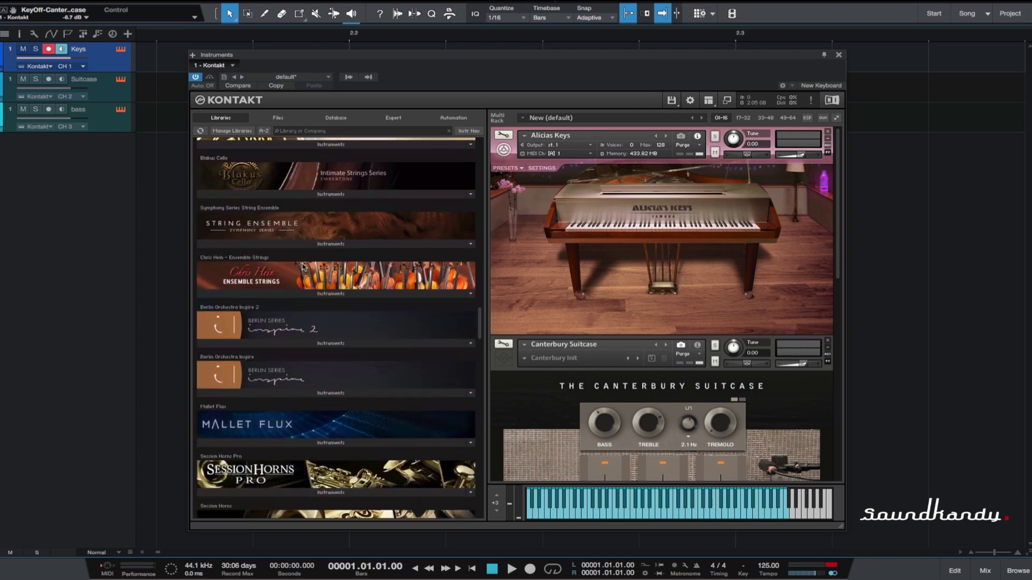